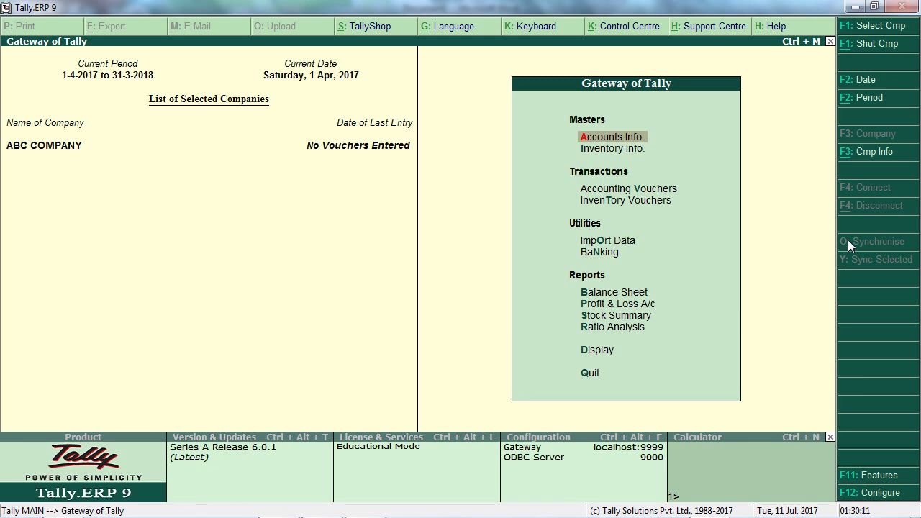
Step: Open the inventory form for creating a single stock item
key("Down")
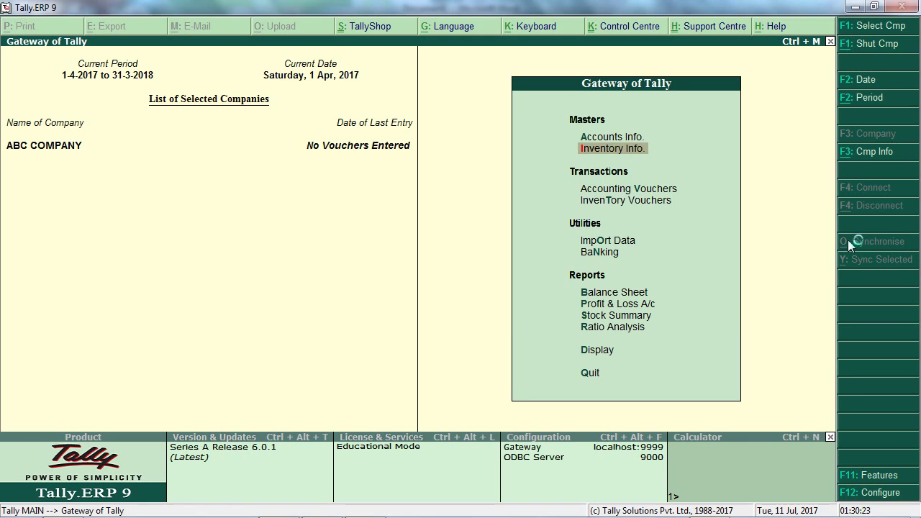
key("Return")
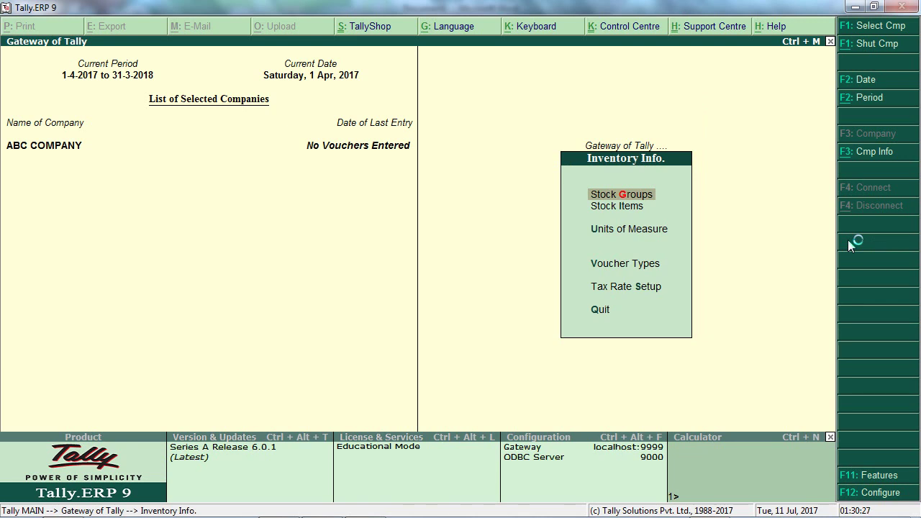
key("Down")
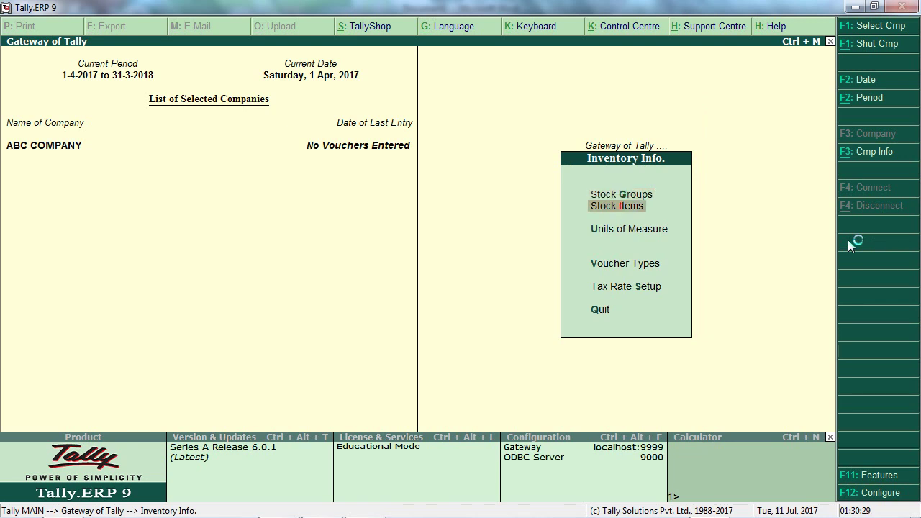
key("Return")
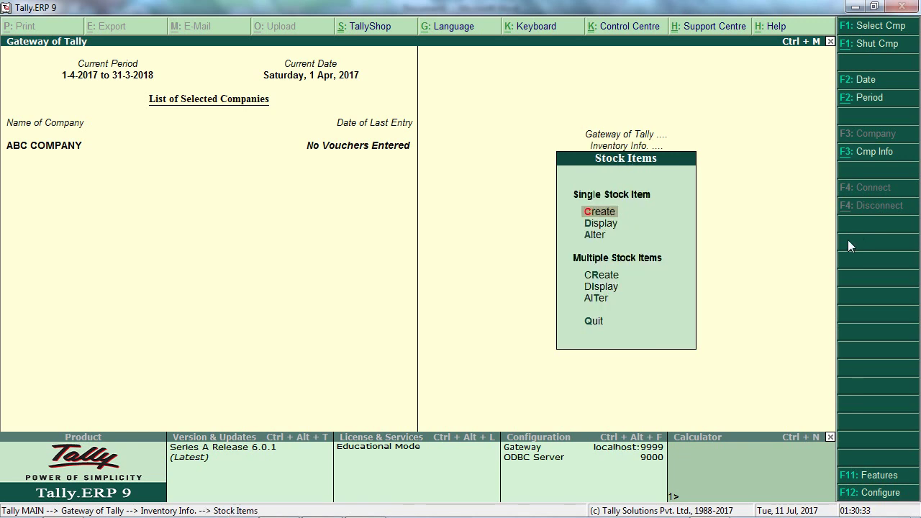
key("Return")
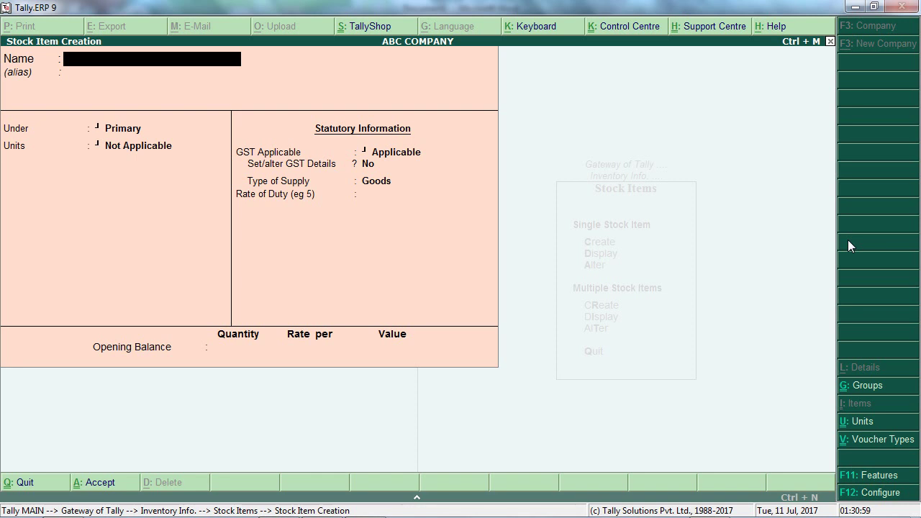
type("Bag")
key("Return")
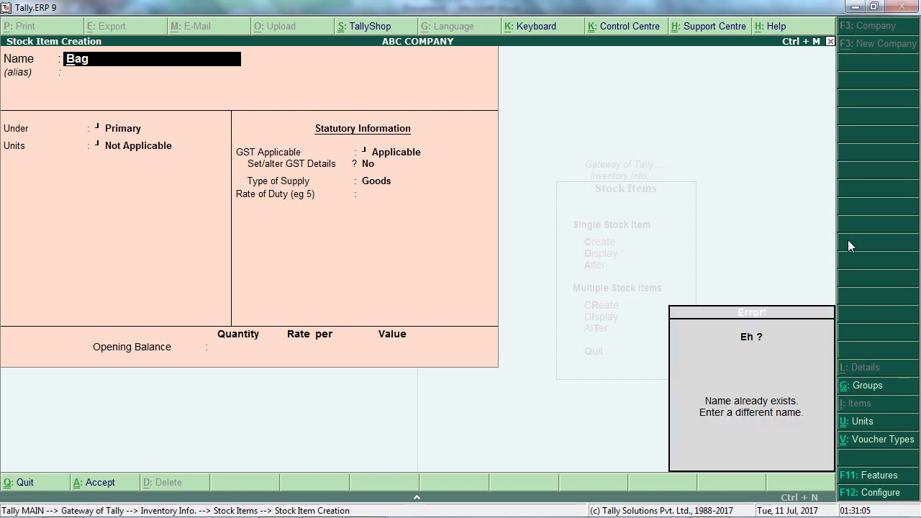
key("Delete")
key("Delete")
key("Delete")
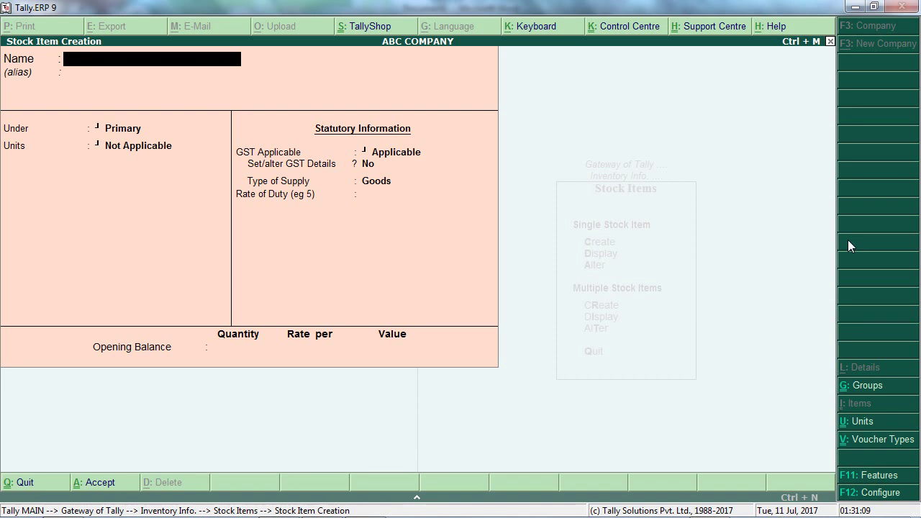
Step: Name the stock item Mobile under Primary with units no's, and turn on its GST details with GST applicable
type("Mobile")
key("Return")
key("Return")
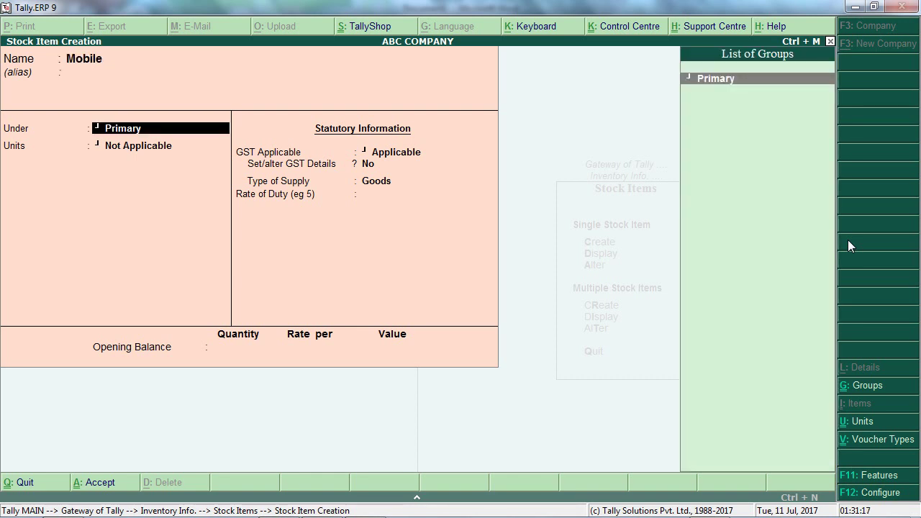
key("Return")
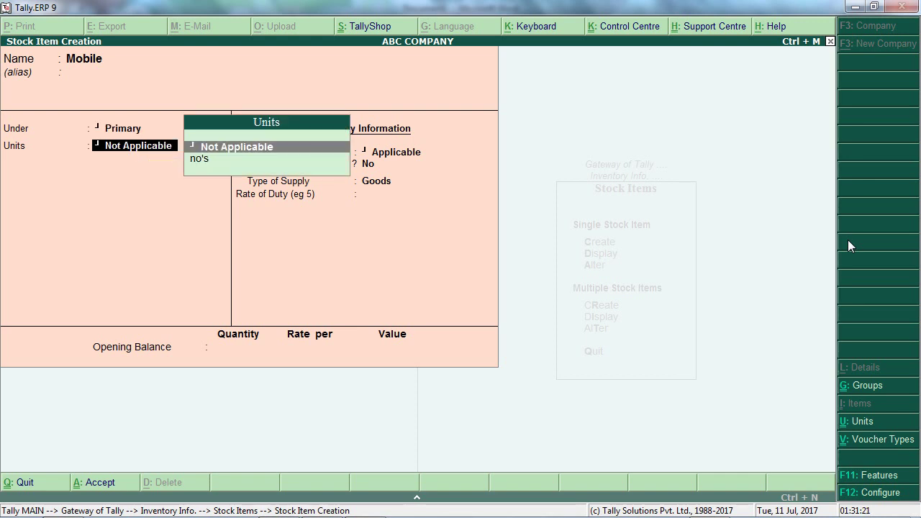
key("Down")
key("Return")
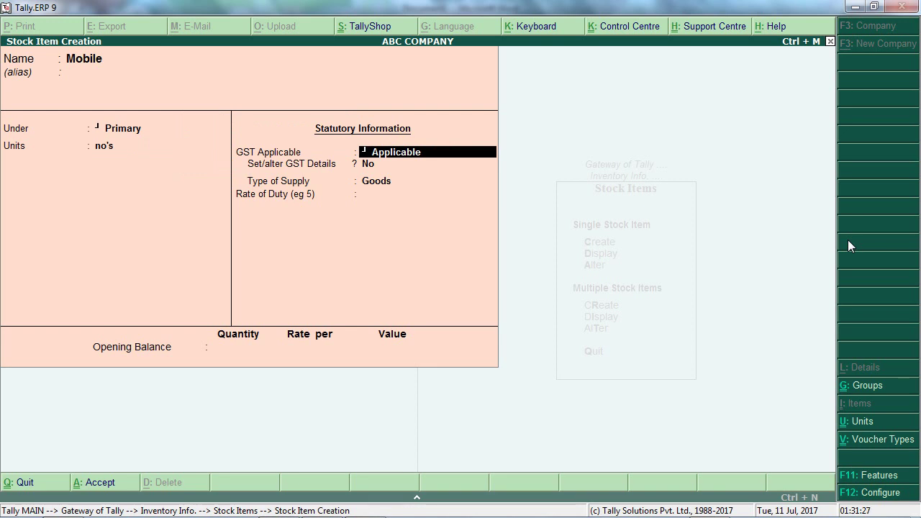
key("Return")
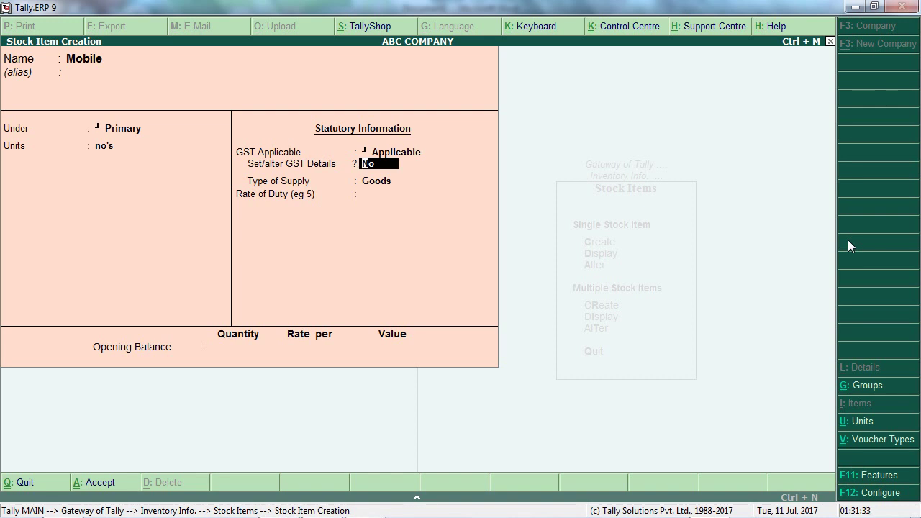
type("y")
key("Return")
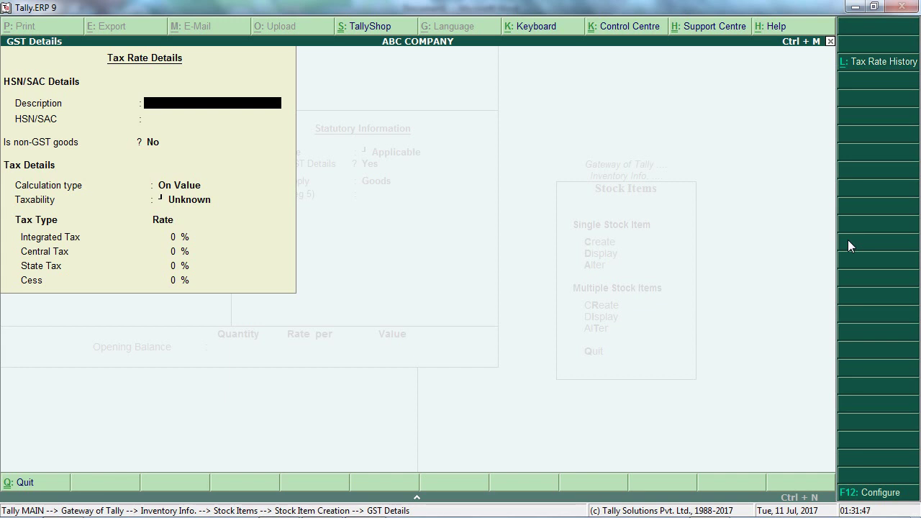
Step: Enter the description Samsung Mobile and HSN/SAC code 2536 in the item's GST details
type("San")
key("BackSpace")
type("msung")
type(" Mobl")
type("ile")
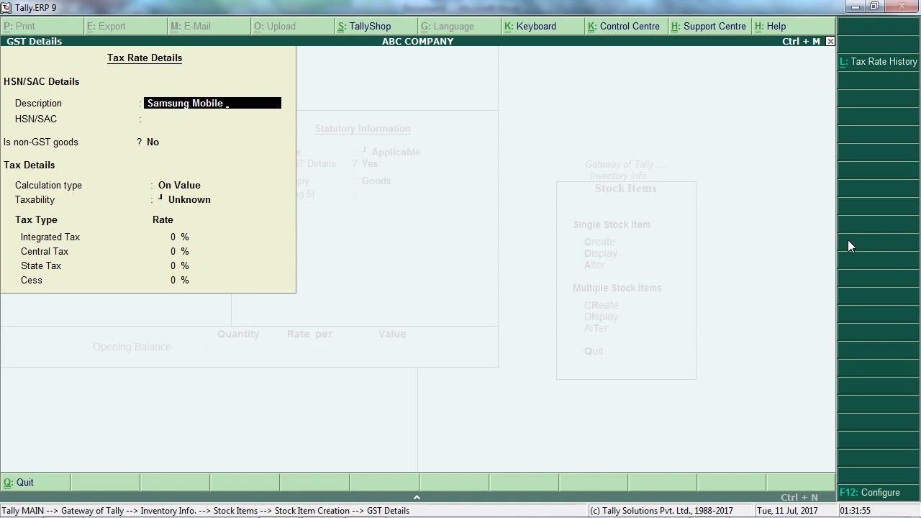
key("Return")
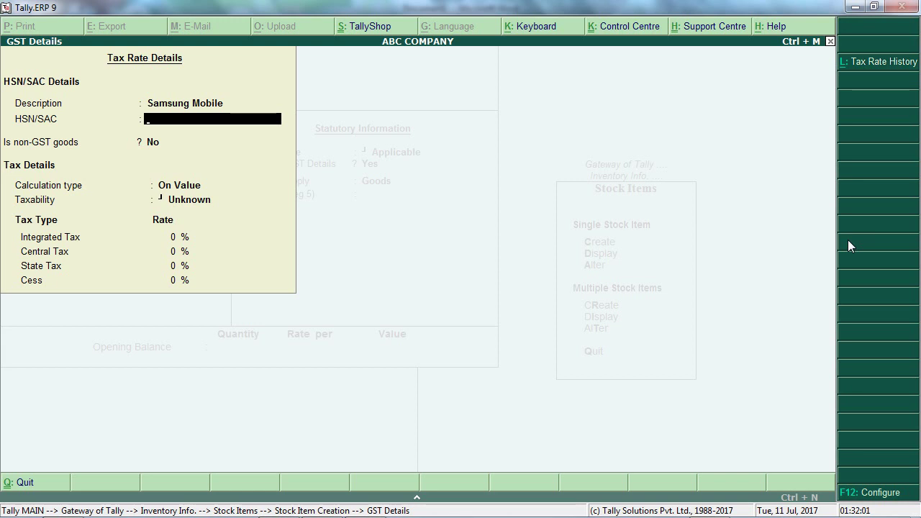
type("2536")
key("Return")
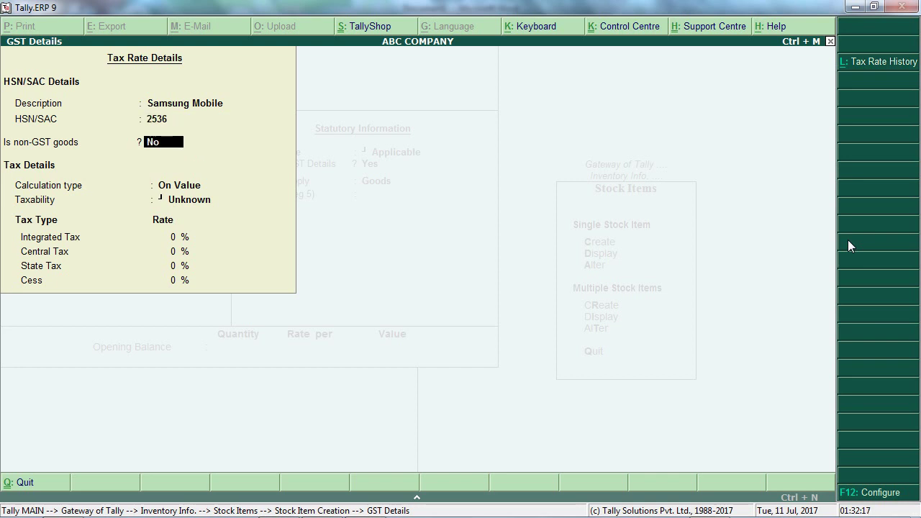
Step: Keep non-GST goods at No and calculation type On Value, and set the Mobile item's taxability to Taxable
key("Return")
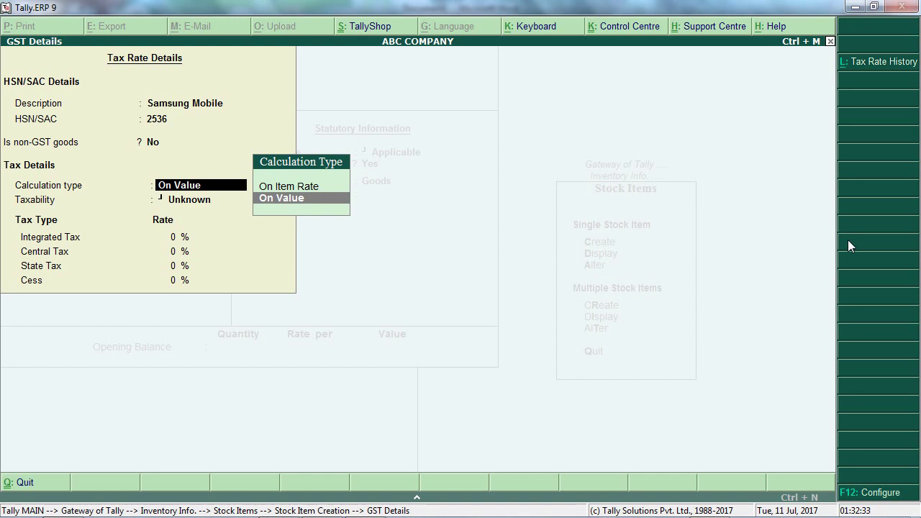
key("Return")
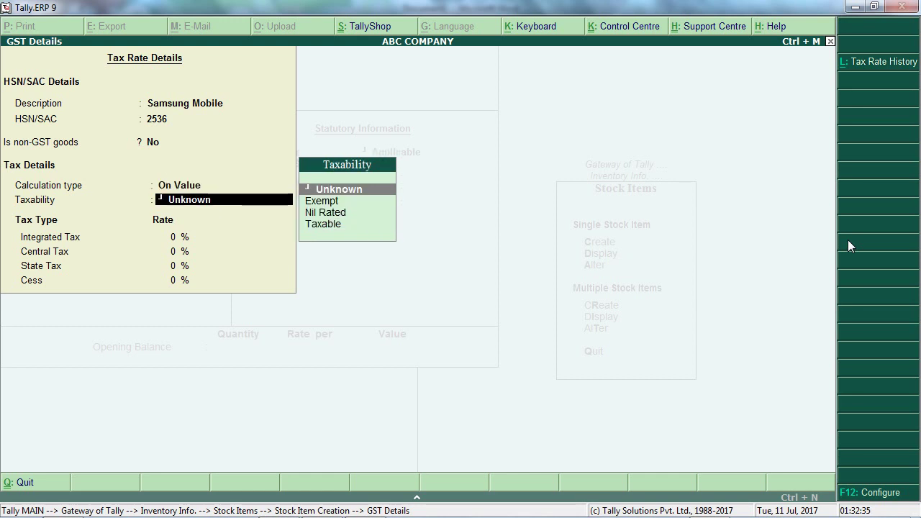
key("Down")
key("Down")
key("Down")
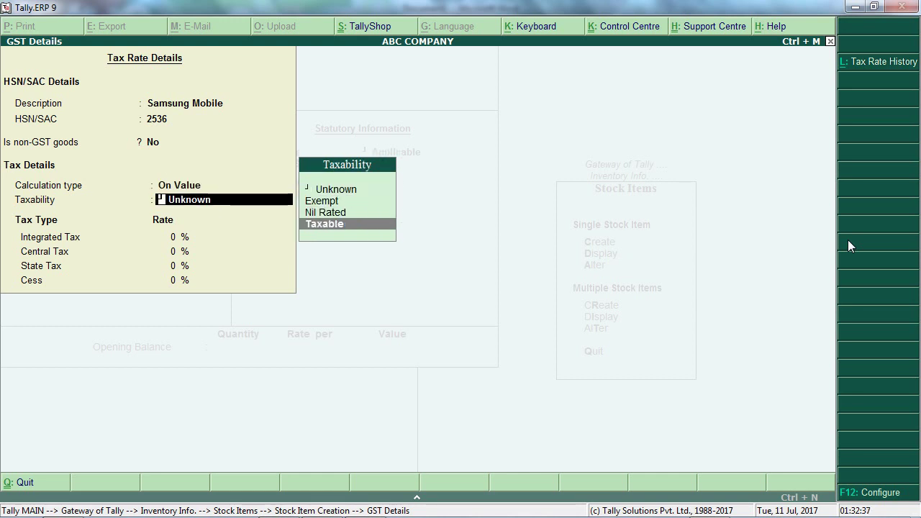
key("Return")
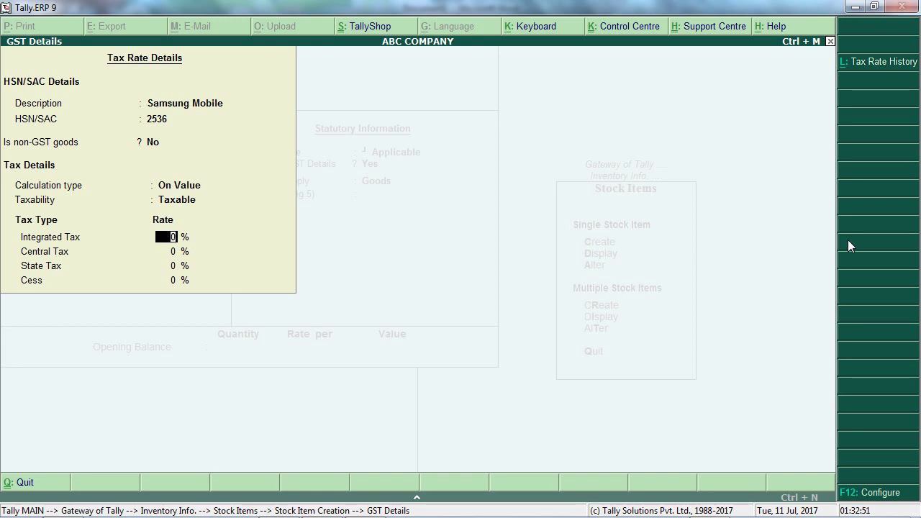
Step: Set the Mobile item's integrated tax to 18%, keep central and state tax at 9% each and cess at 0%, and accept the GST details
type("18")
key("Return")
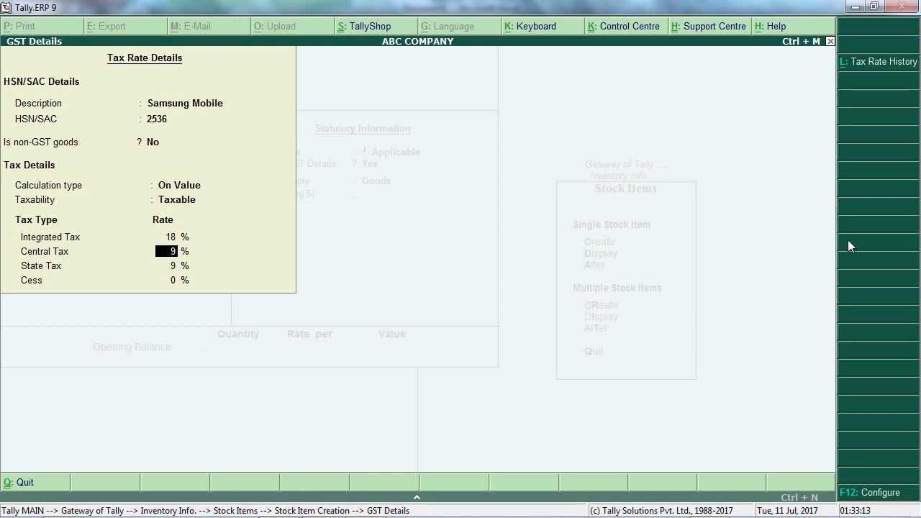
key("Return")
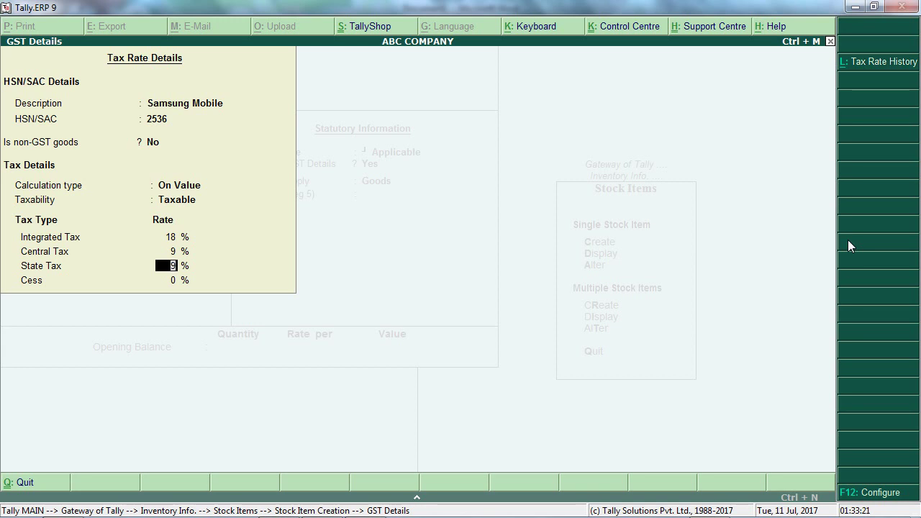
key("Return")
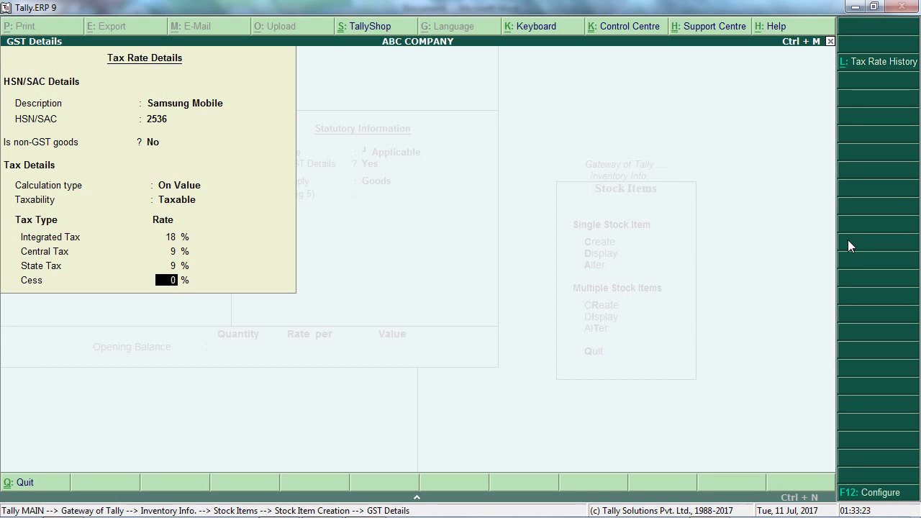
key("Return")
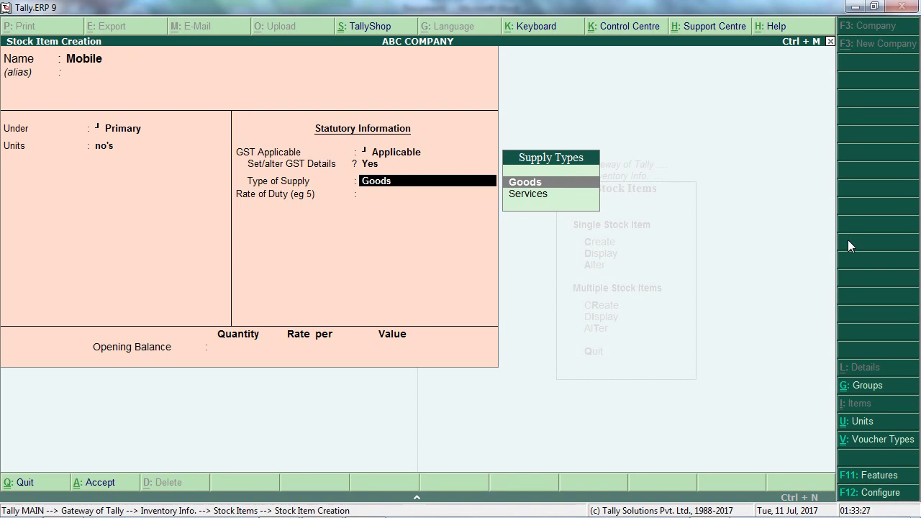
Step: Keep the supply type as Goods, set the rate of duty to 18, and save the Mobile item
key("Return")
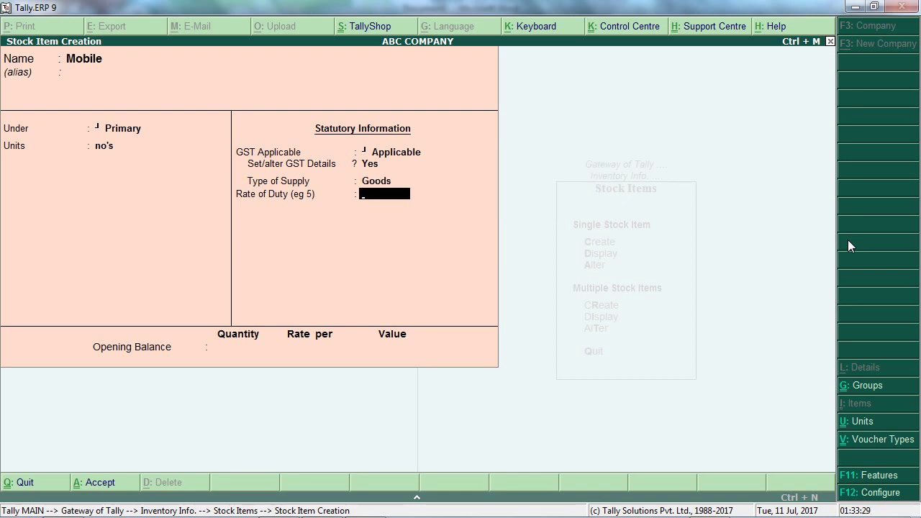
type("18")
key("Return")
key("Return")
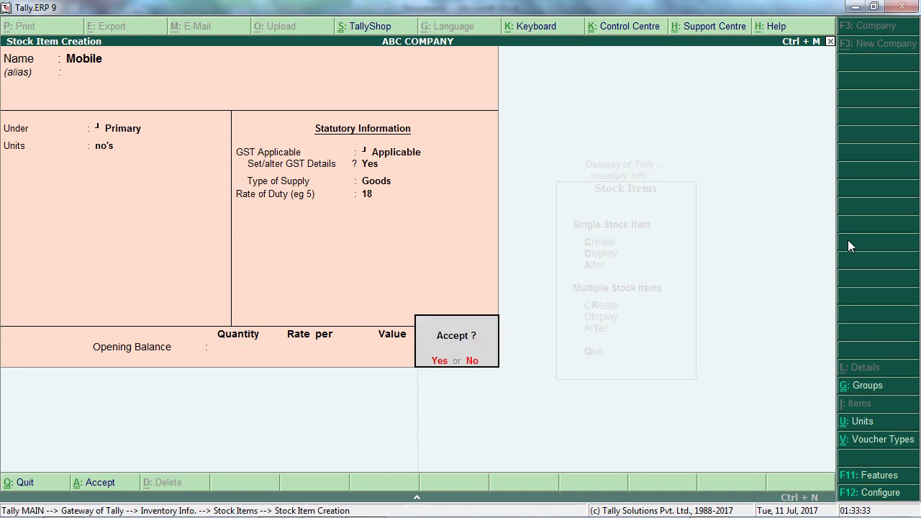
key("Escape")
key("ctrl+a")
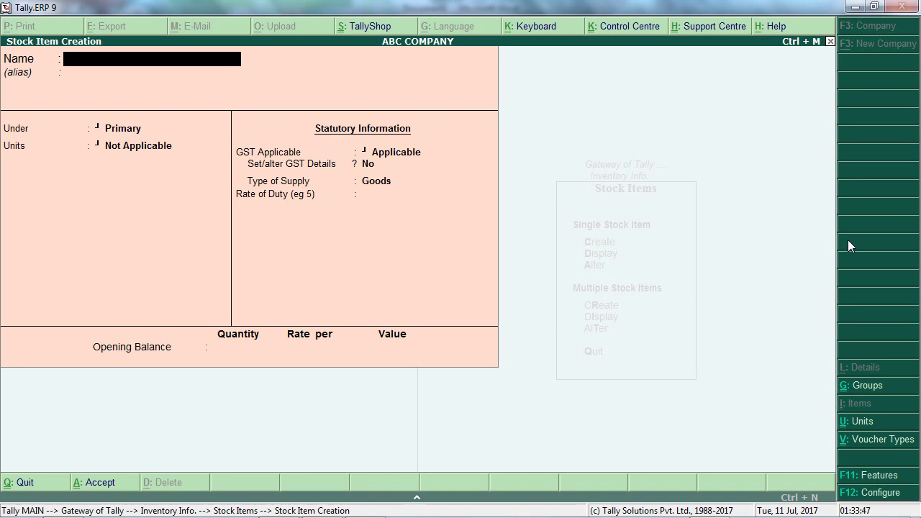
Step: Name a new stock item Chair under Primary with units no's, and turn on its GST details with GST applicable
type("Chair")
key("Return")
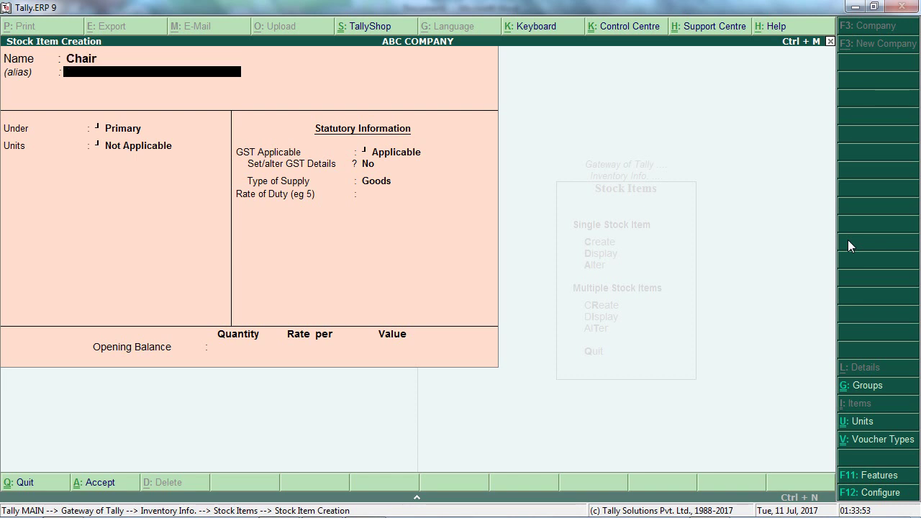
key("Return")
key("Return")
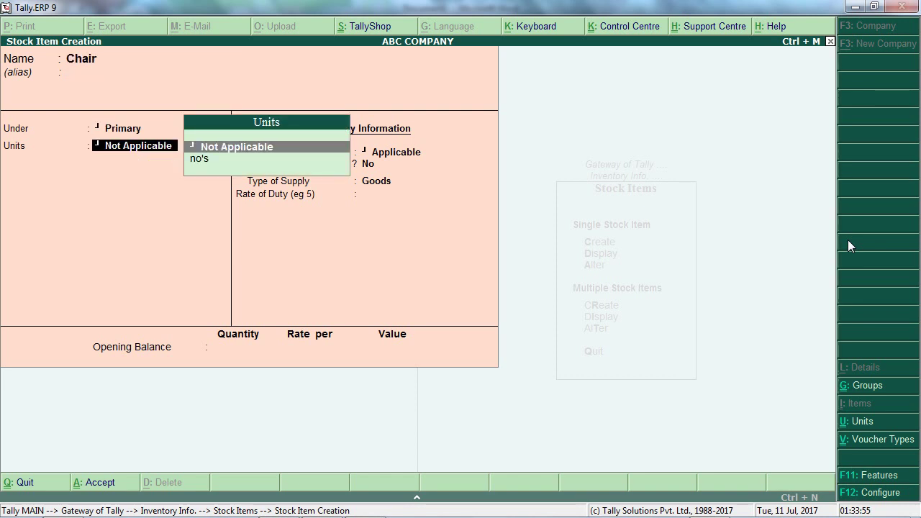
key("Down")
key("Return")
key("Return")
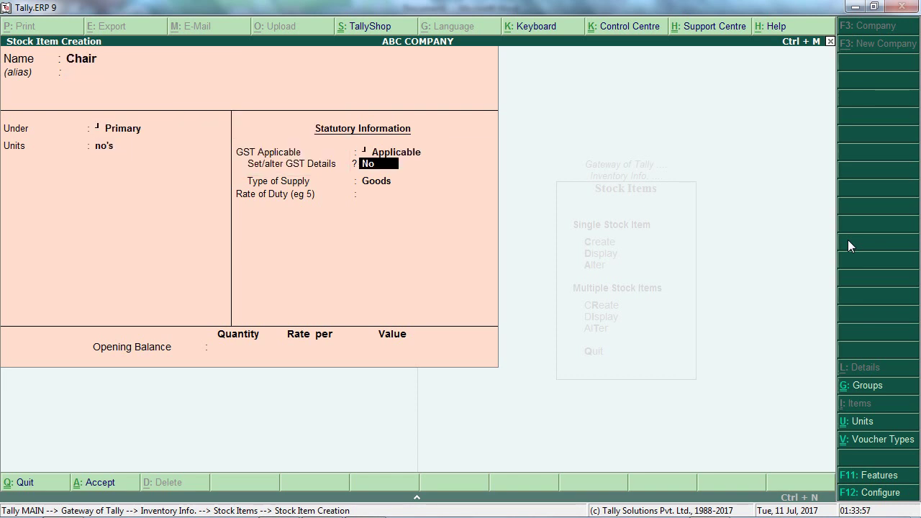
type("y")
key("Return")
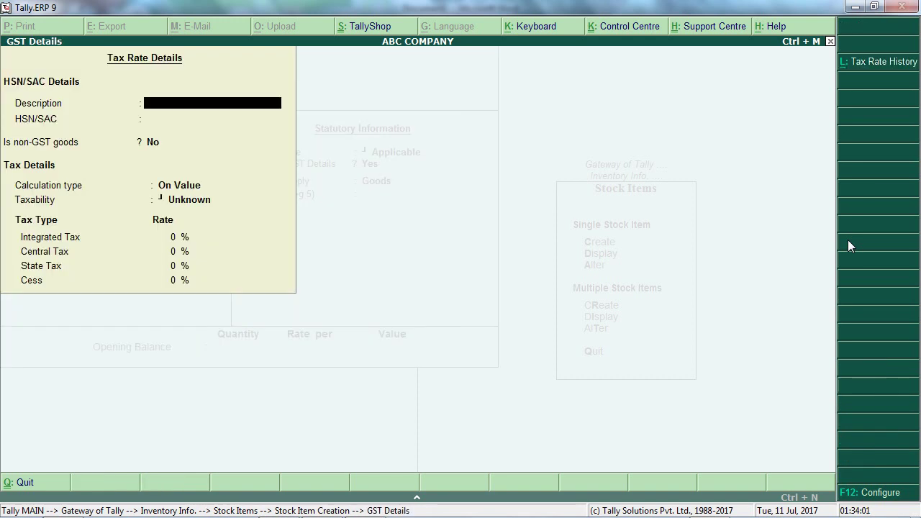
Step: Enter the description Plastic Chair and HSN/SAC code 258147 in the item's GST details
type("P")
type("lae")
key("BackSpace")
type("a")
key("BackSpace")
type("stic Ra")
key("BackSpace")
key("BackSpace")
type("c Cha")
key("Return")
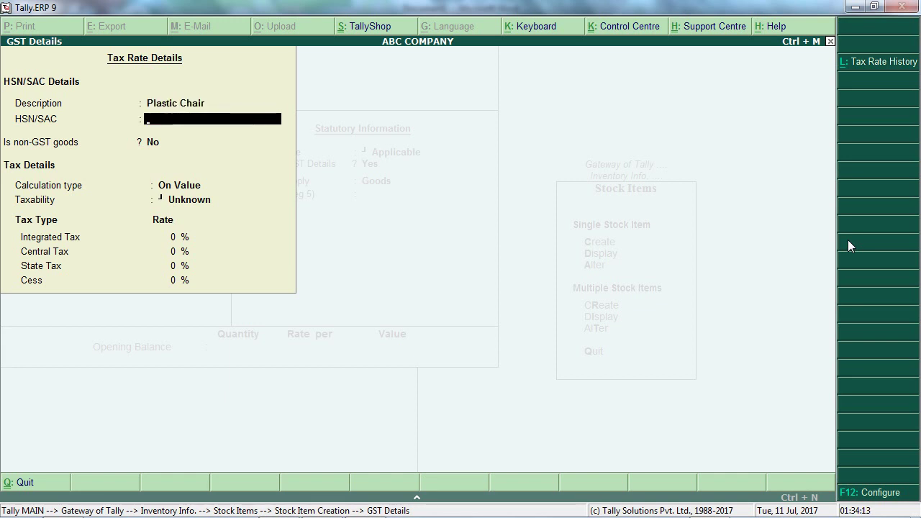
type("258147")
key("Return")
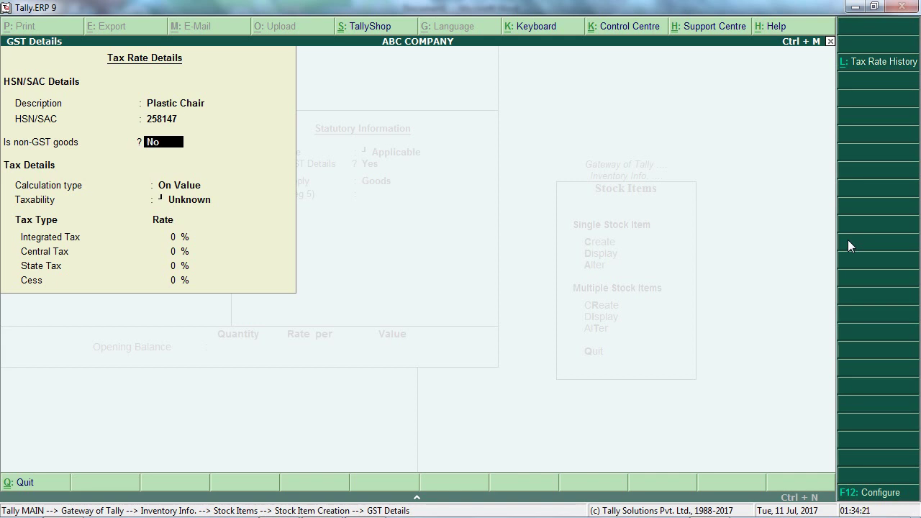
Step: Keep non-GST goods at No and calculation type On Value, and set the Chair item's taxability to Taxable
key("Return")
key("Return")
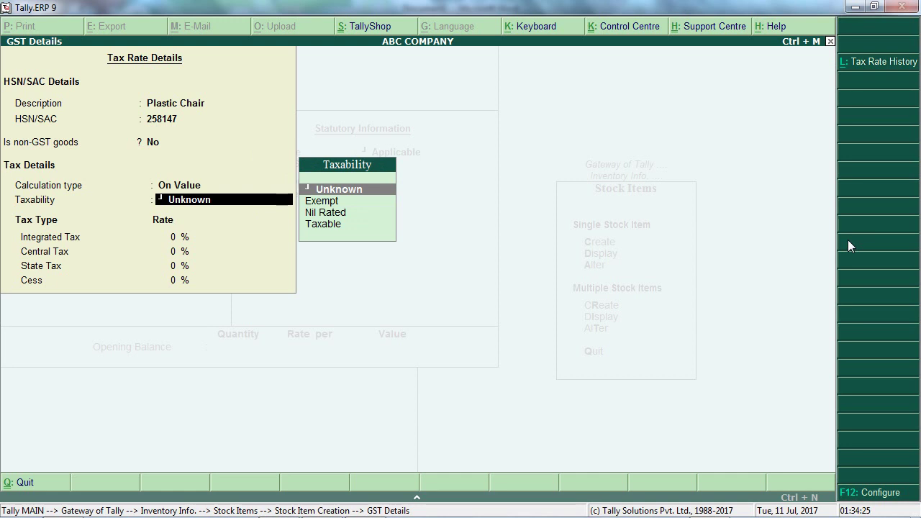
key("Down")
key("Down")
key("Down")
key("Return")
Step: Set the Chair item's integrated tax to 18%, keeping central and state tax at 9% each and cess at 0%
type("18")
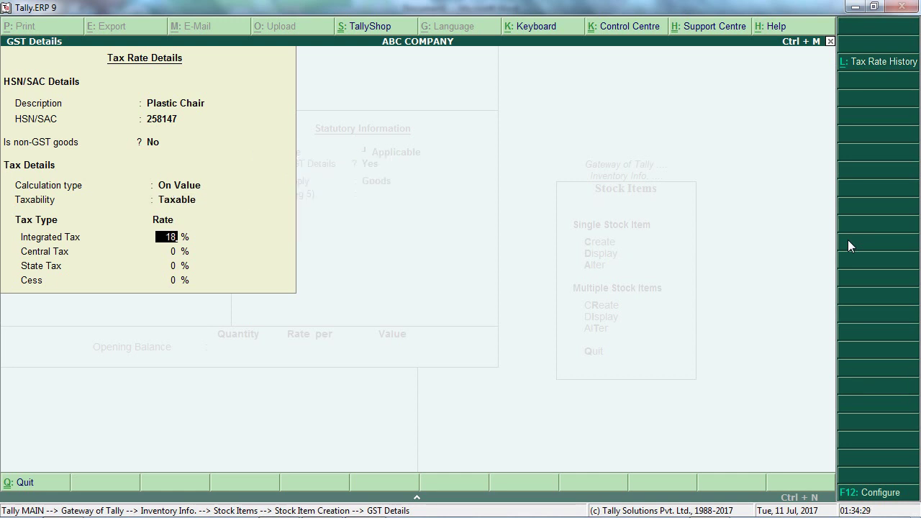
key("Return")
key("Return")
key("Return")
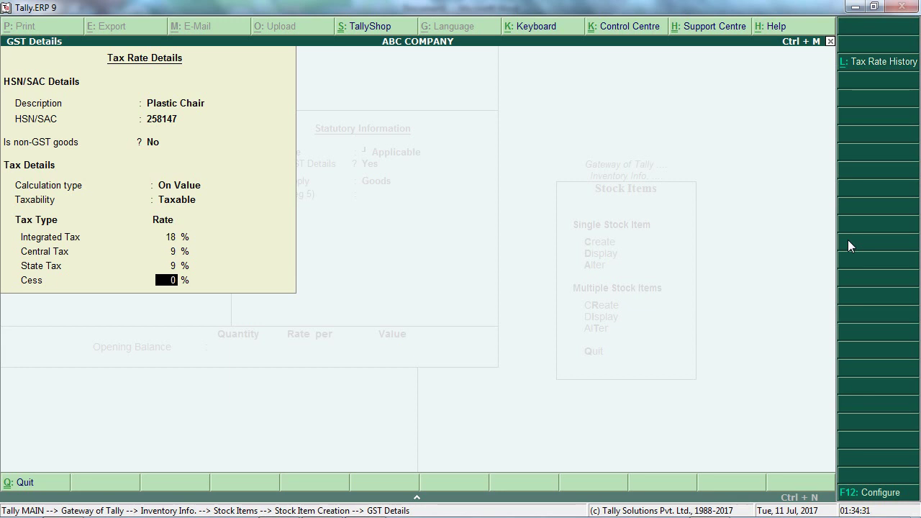
key("Return")
Step: Keep the supply type as Goods, set the rate of duty to 18, and save the Chair item
key("Return")
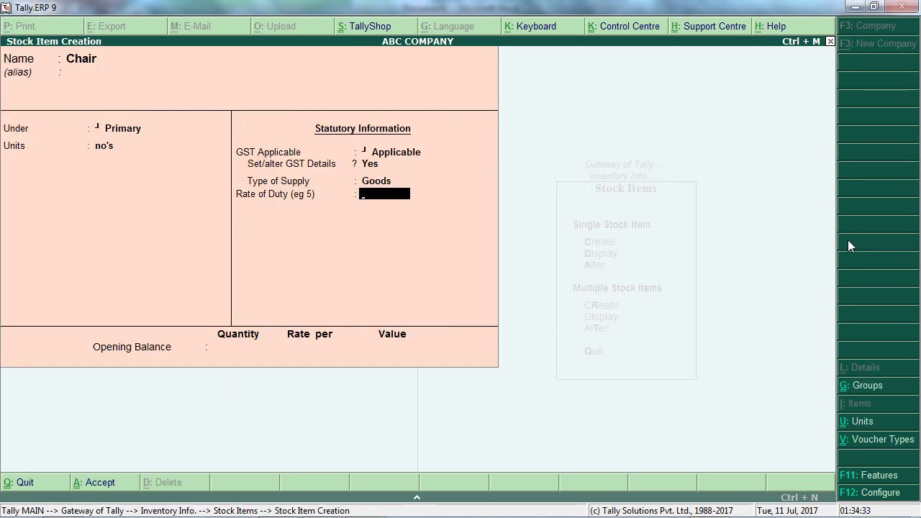
type("18")
key("Return")
key("Return")
key("Return")
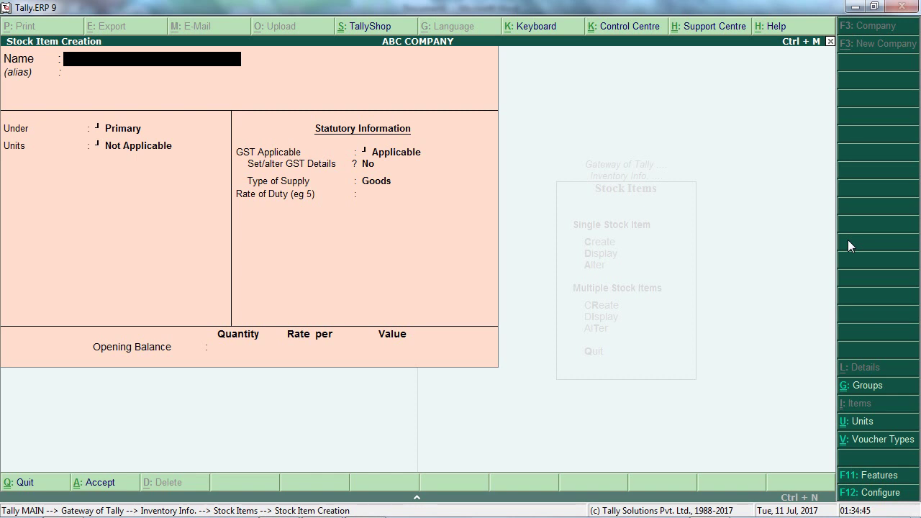
Step: Name a new stock item Cup under Primary with units no's, and turn on its GST details with GST applicable
type("Cup")
key("Return")
key("Return")
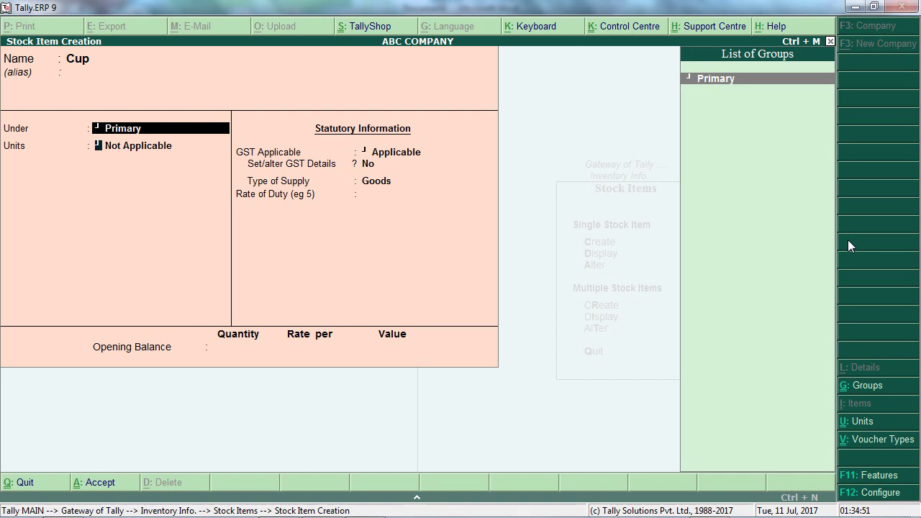
key("Return")
key("Down")
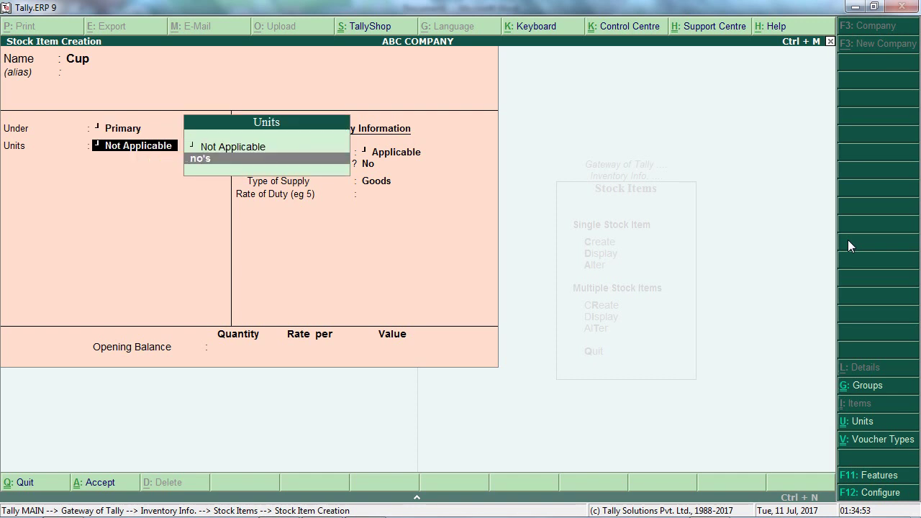
key("Return")
key("Return")
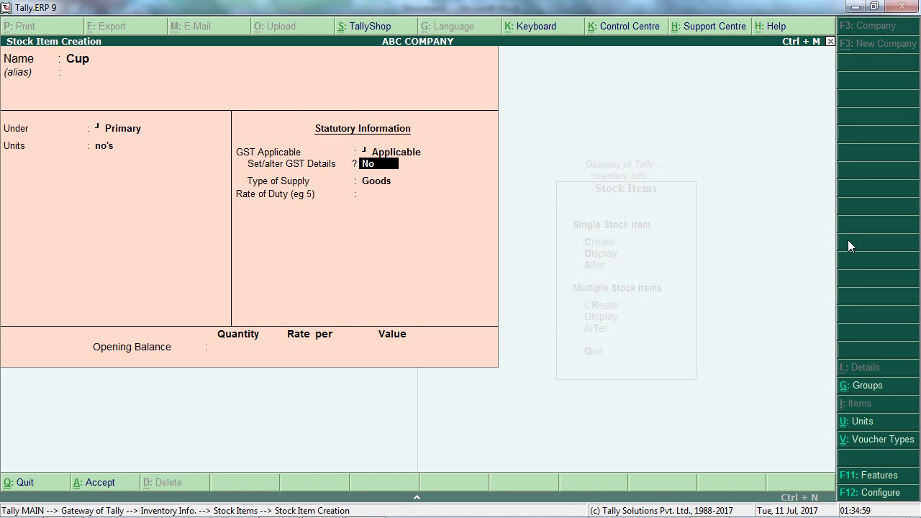
type("y")
key("Return")
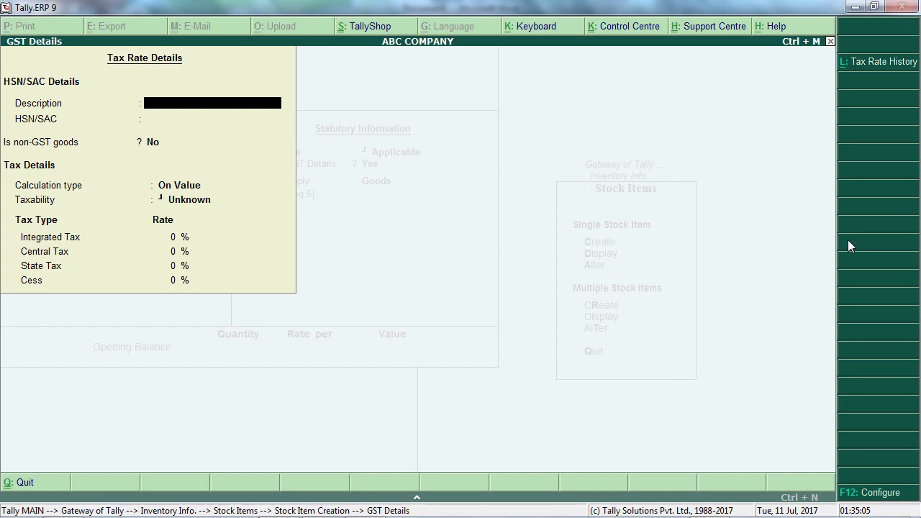
Step: Enter the description House Use Cup and HSN/SAC code 14785236 in the item's GST details
type("House")
type("Use cup")
key("Return")
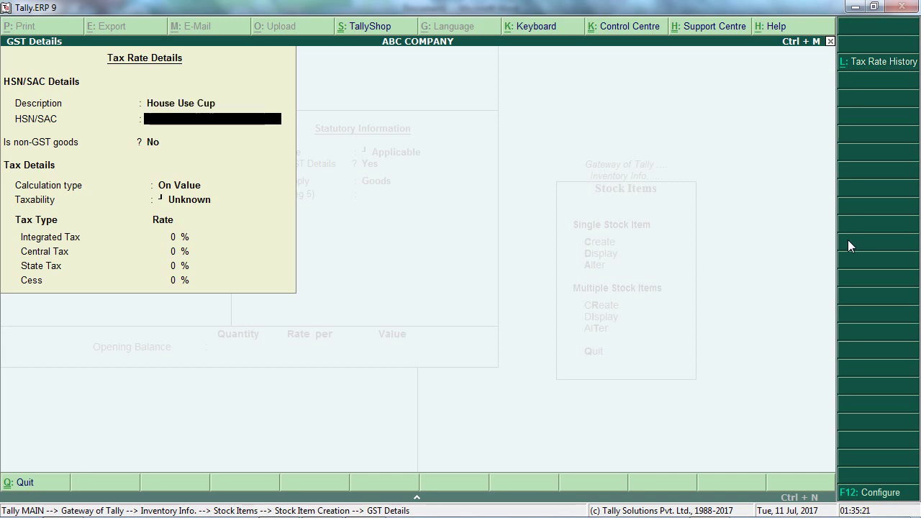
type("14785236")
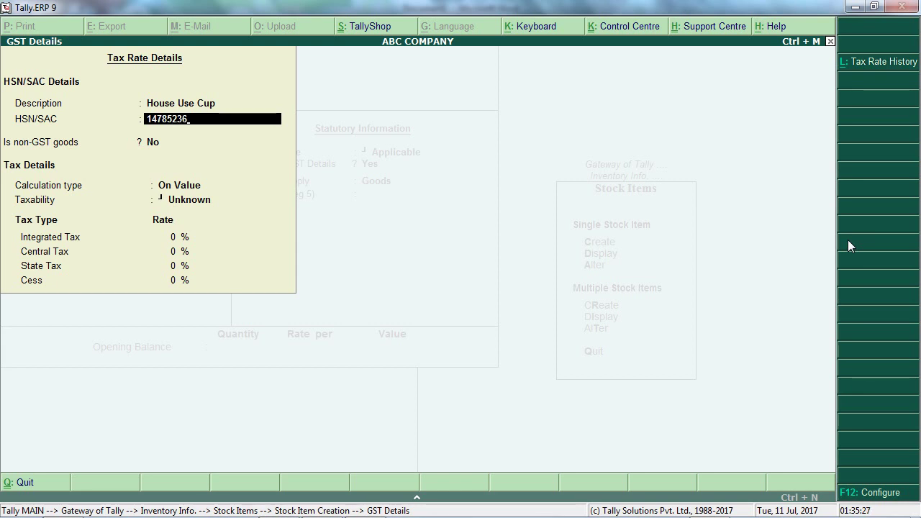
key("Return")
Step: Keep non-GST goods at No and calculation type On Value, and set the Cup item's taxability to Taxable
key("Return")
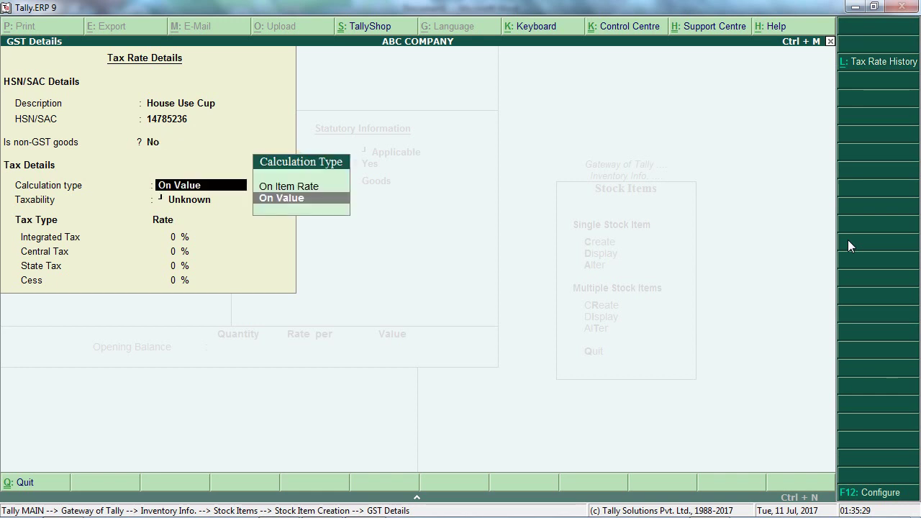
key("Return")
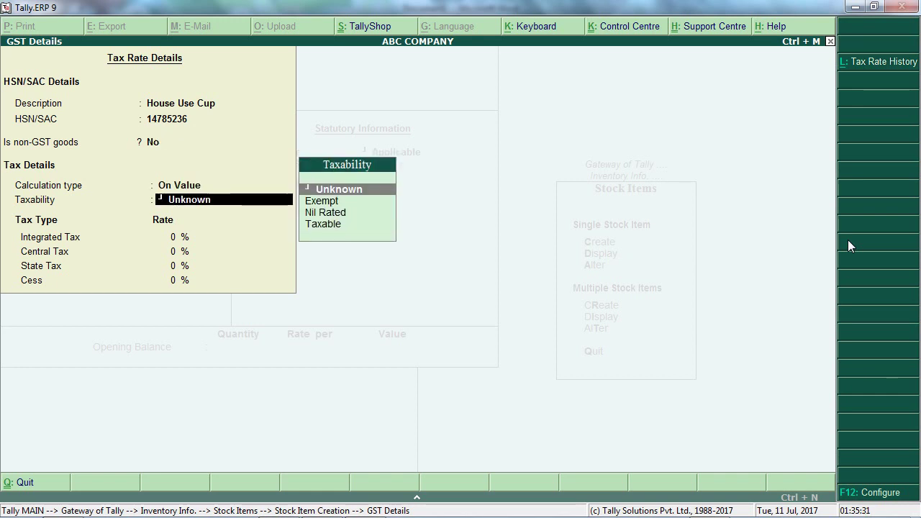
key("Down")
key("Down")
key("Down")
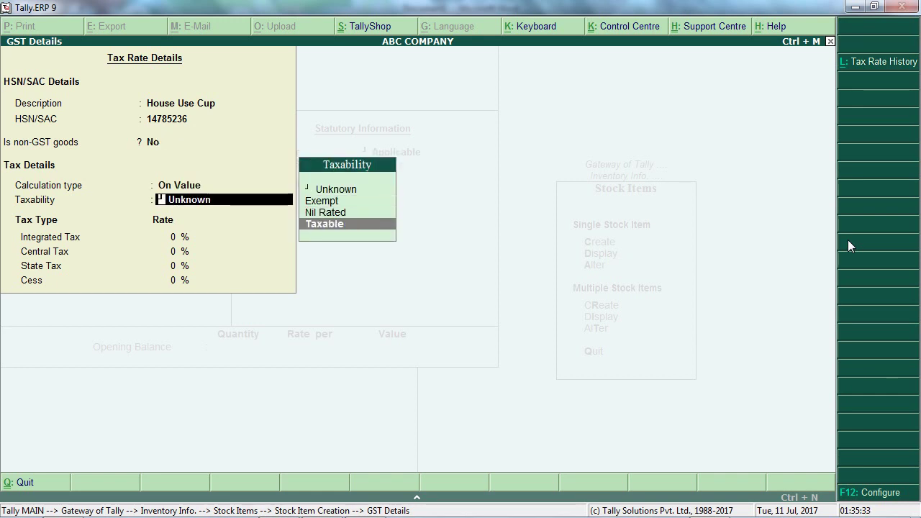
key("Return")
Step: Set the Cup item's integrated tax to 28%, keeping central and state tax at 14% each and cess at 0%
type("28")
key("Return")
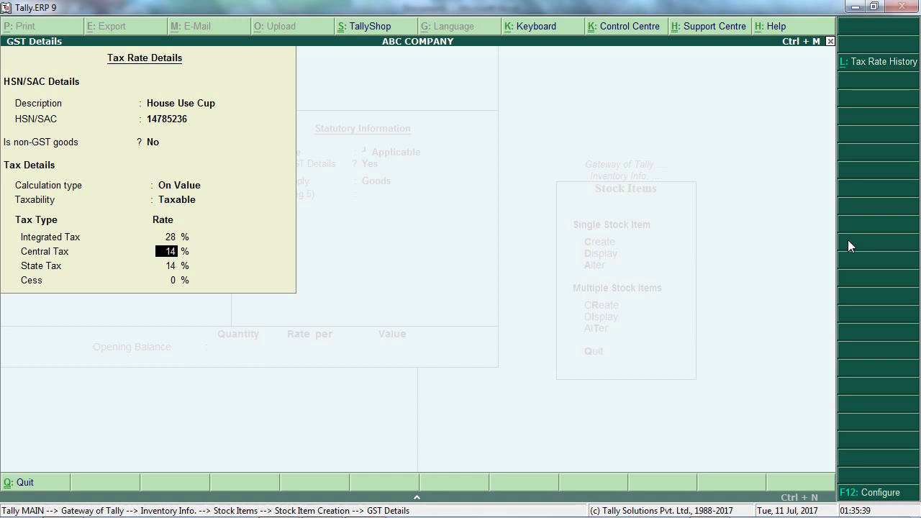
key("Return")
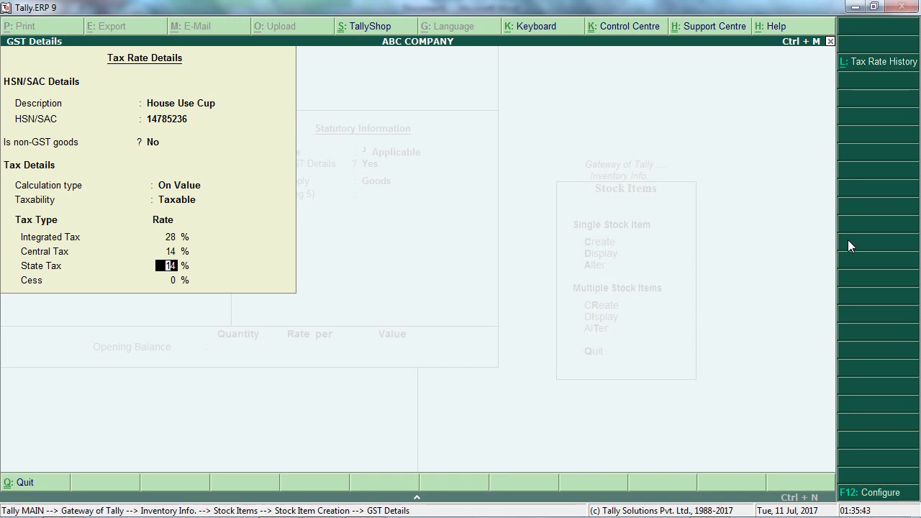
key("Return")
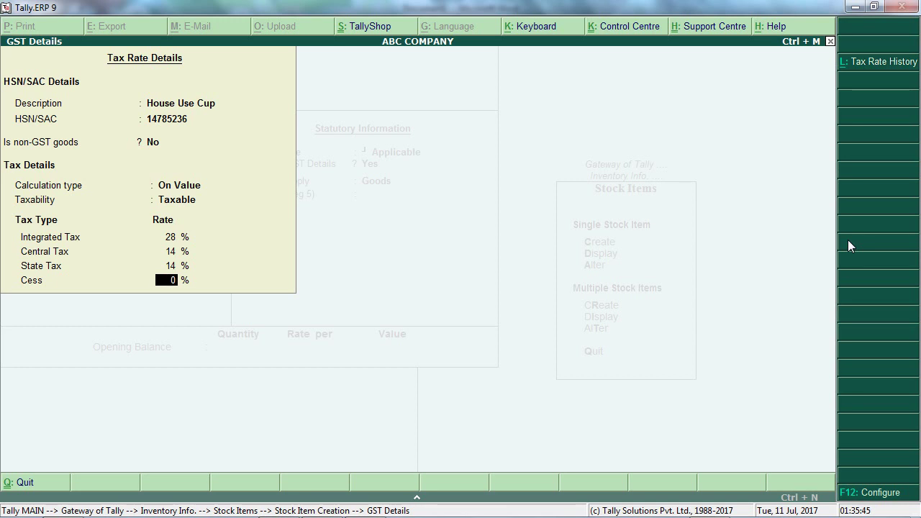
key("Return")
Step: Keep the supply type as Goods, set the rate of duty to 28, and save the Cup item
key("Return")
type("28")
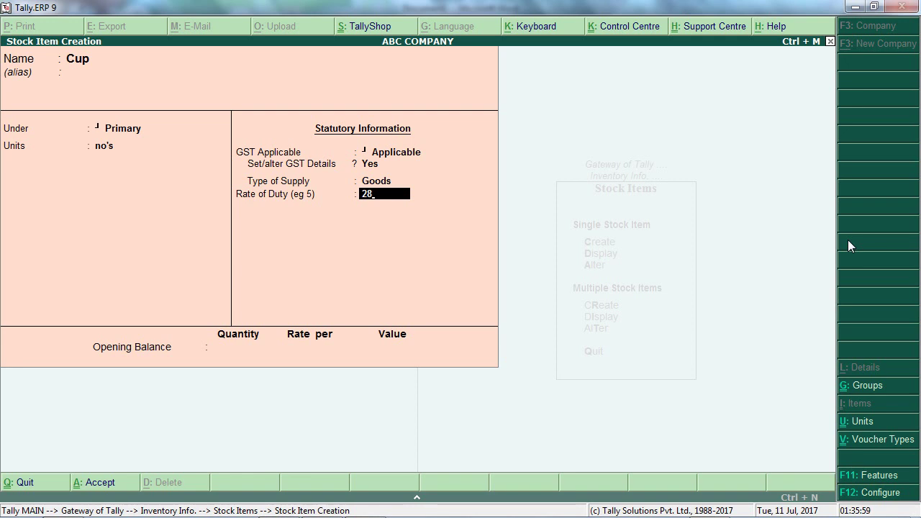
key("Return")
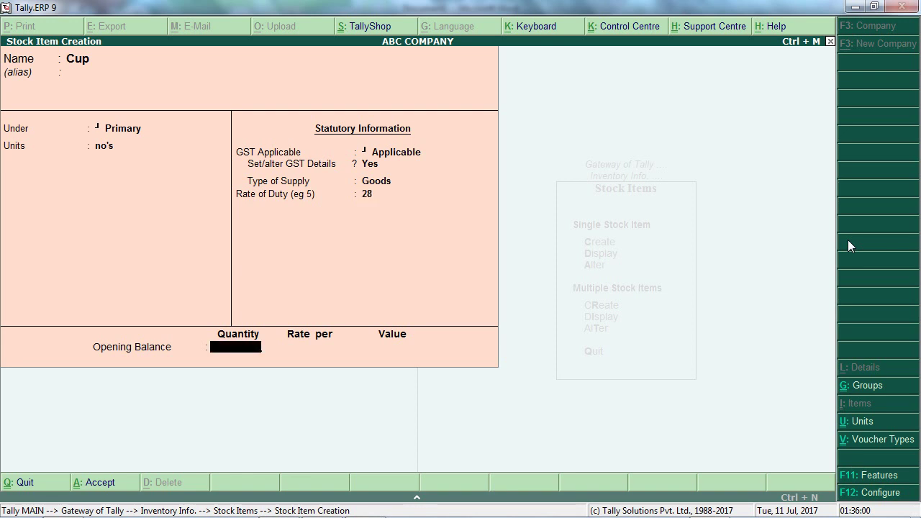
key("Return")
key("Return")
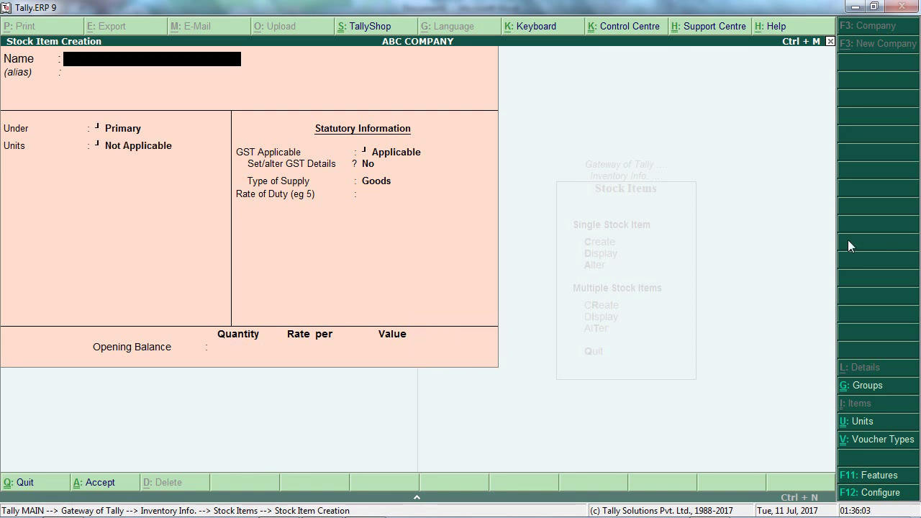